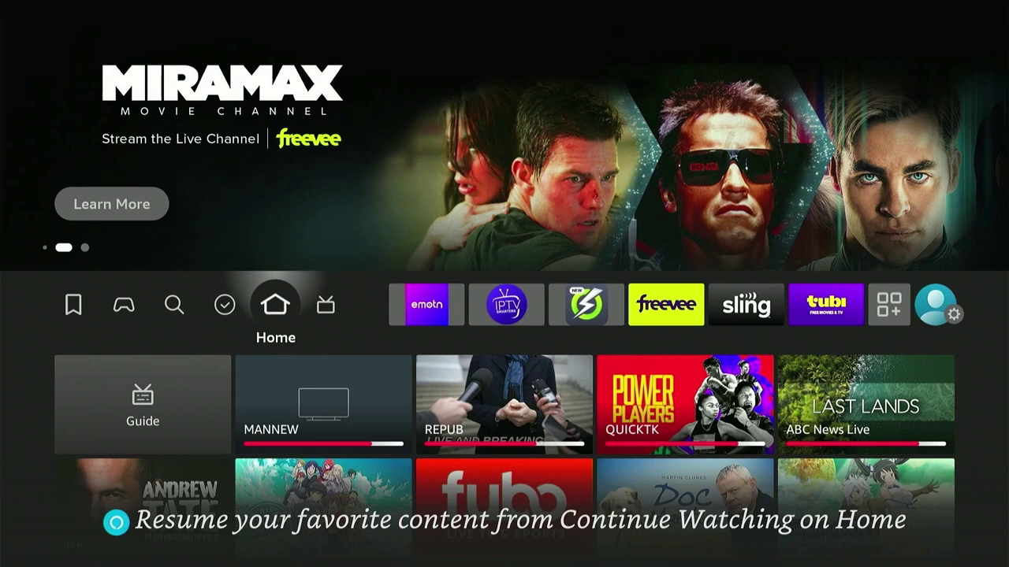
# - Open the Find page's search keyboard, leave it empty, and head back toward Home
pyautogui.press('Left')
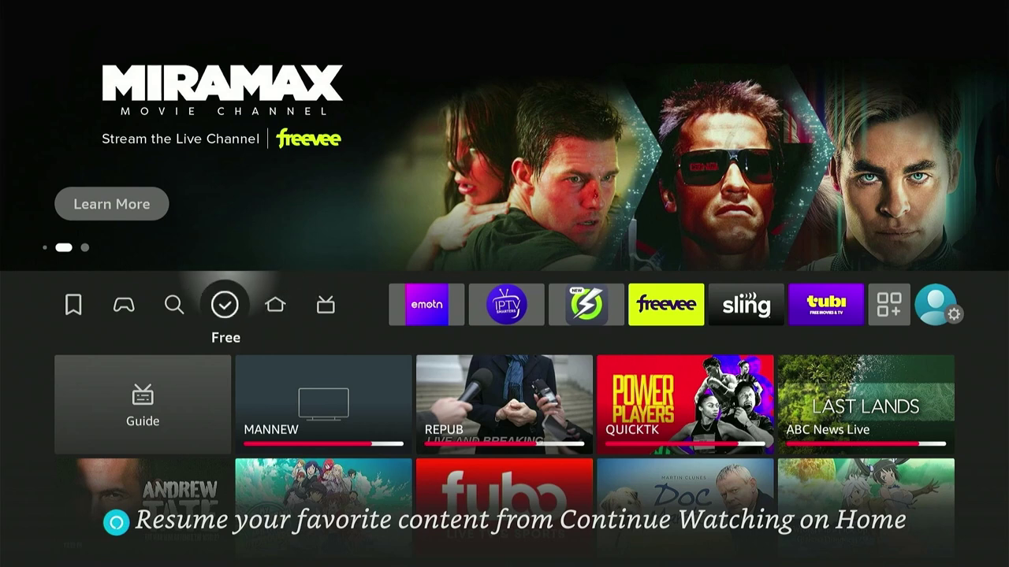
pyautogui.press('Left')
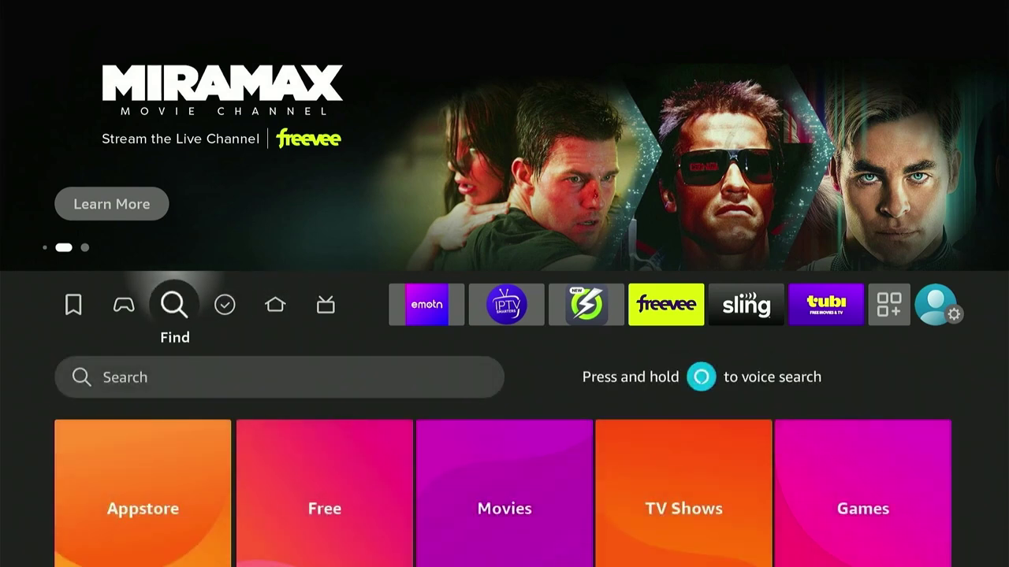
pyautogui.press('Down')
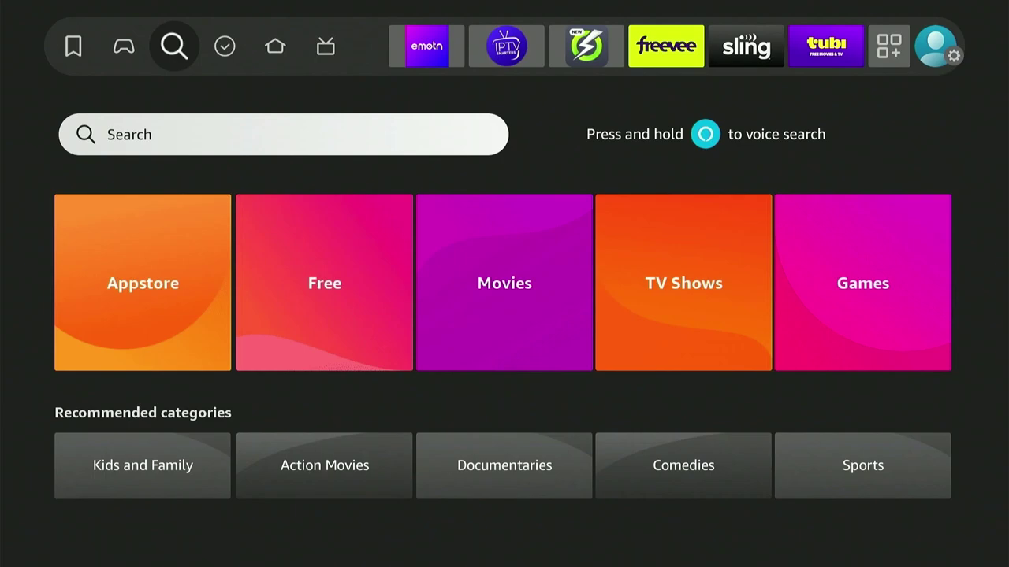
pyautogui.press('Return')
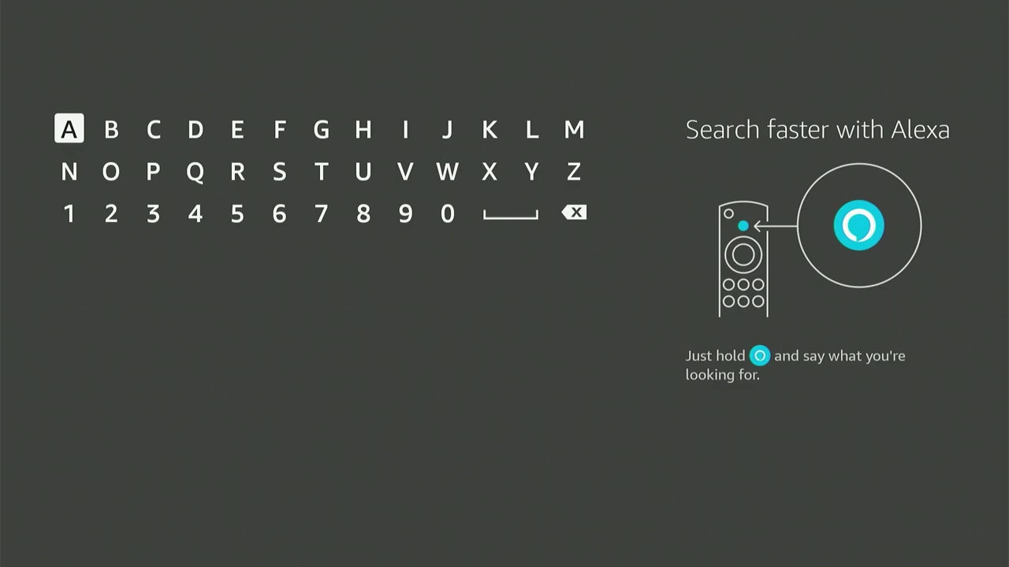
pyautogui.press('Escape')
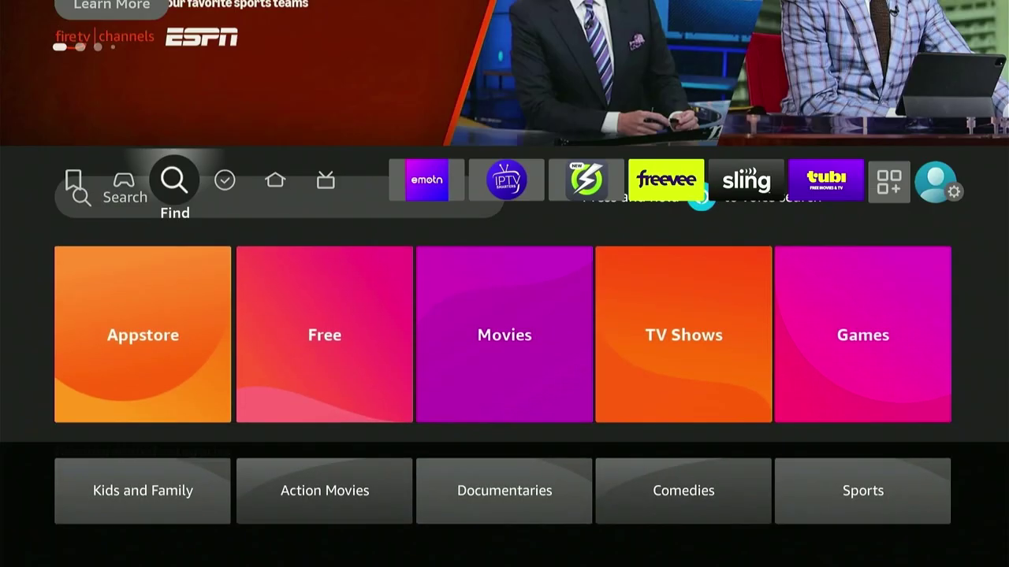
pyautogui.press('Right')
pyautogui.press('Right')
pyautogui.press('Right')
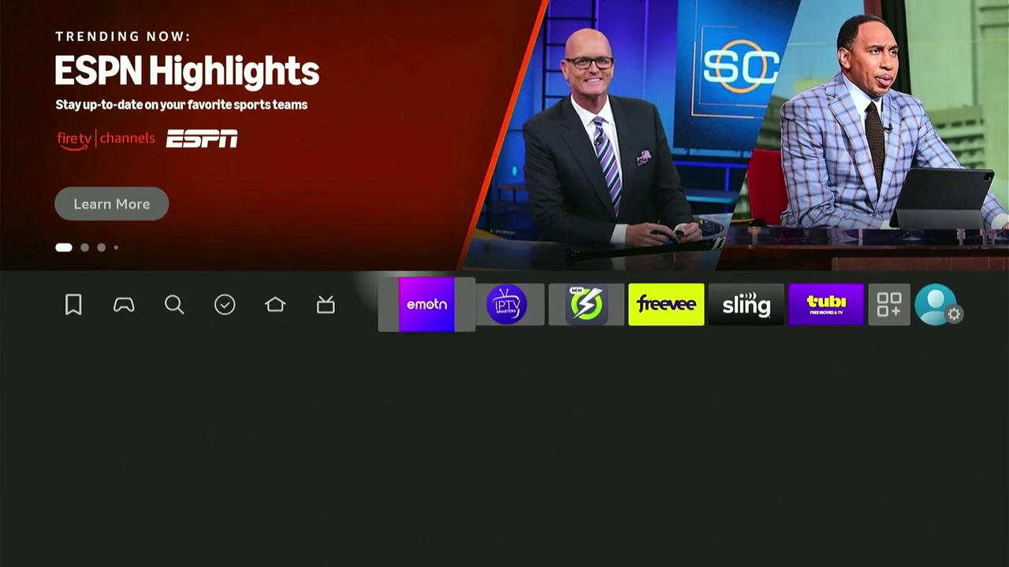
pyautogui.press('Right')
pyautogui.press('Right')
pyautogui.press('Right')
pyautogui.press('Right')
pyautogui.press('Right')
pyautogui.press('Right')
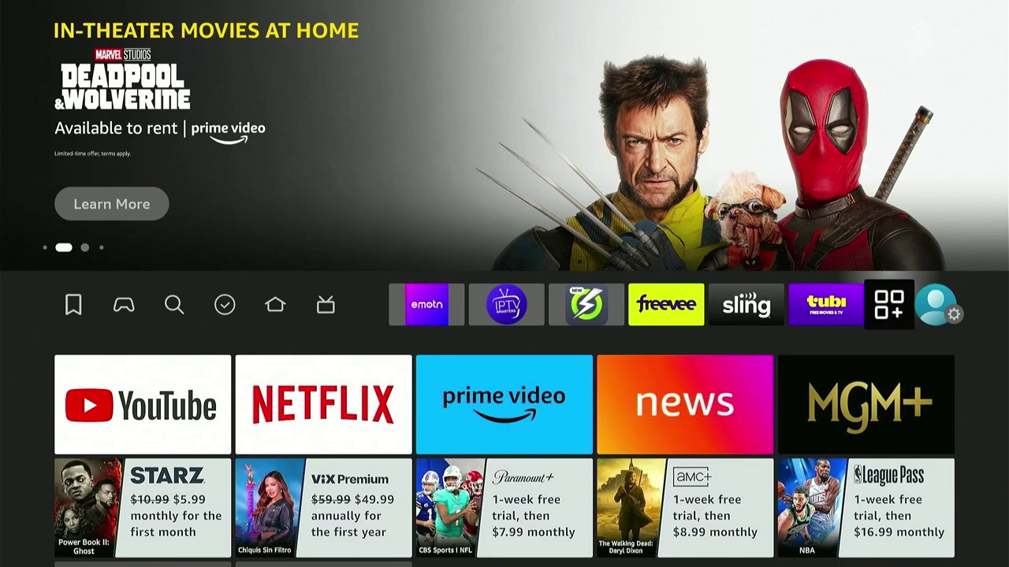
# - Open Your Apps & Channels and go to the Downloader tile on the last row
pyautogui.press('Return')
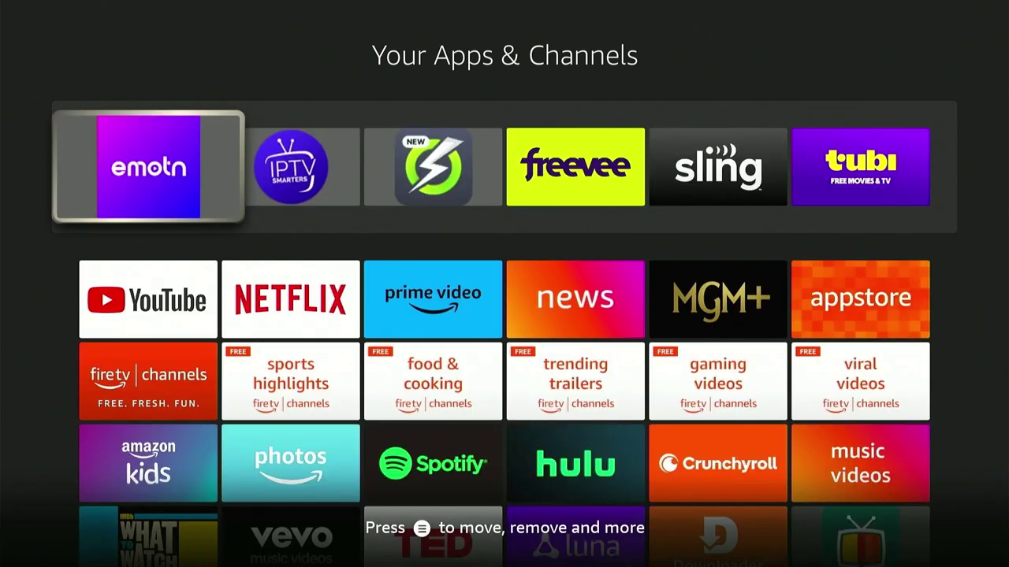
pyautogui.press('Down')
pyautogui.press('Down')
pyautogui.press('Down')
pyautogui.press('Down')
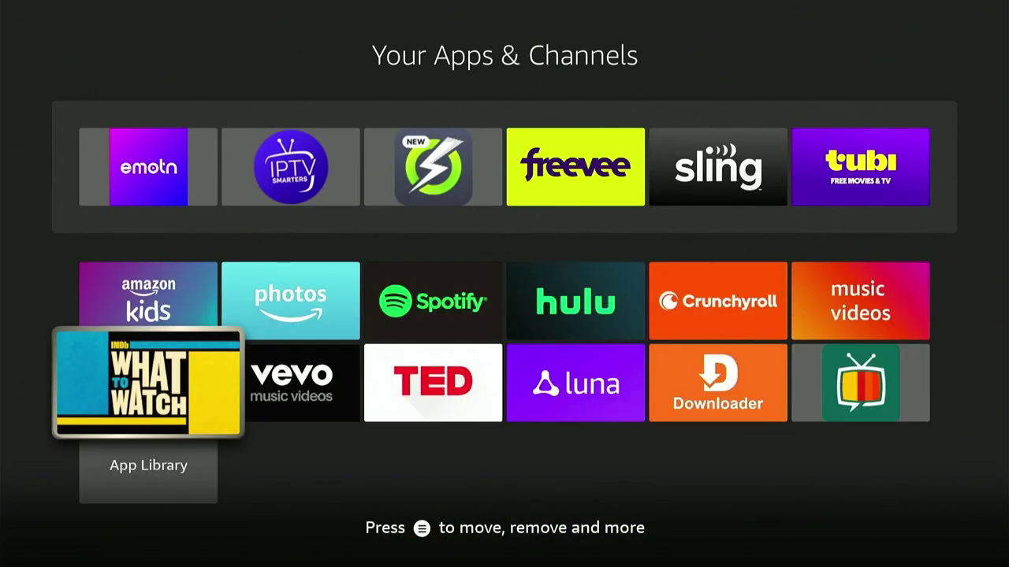
pyautogui.press('Right')
pyautogui.press('Right')
pyautogui.press('Right')
pyautogui.press('Right')
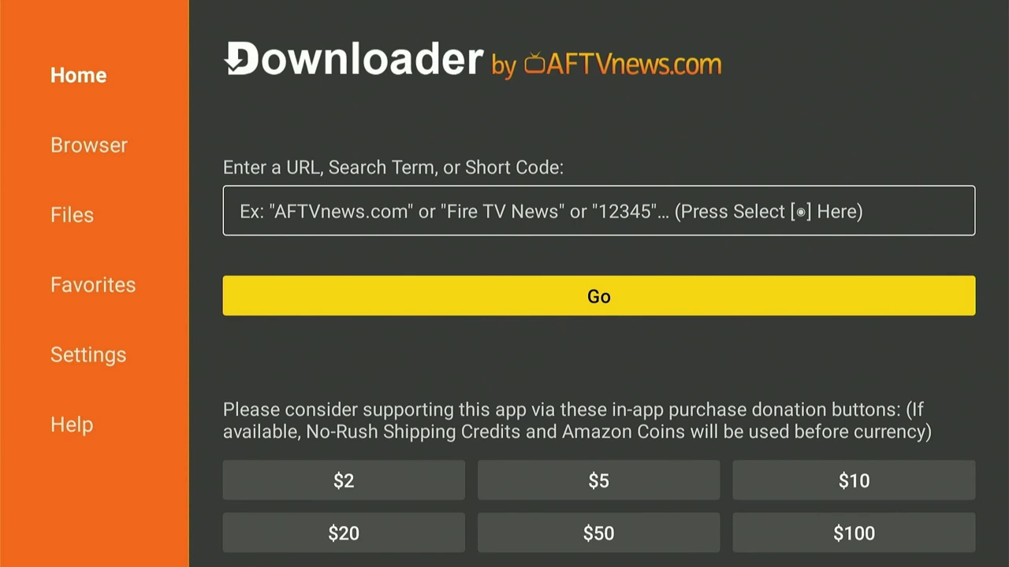
# - Enter the short code 179683 in Downloader's URL field and move to Go
pyautogui.press('Up')
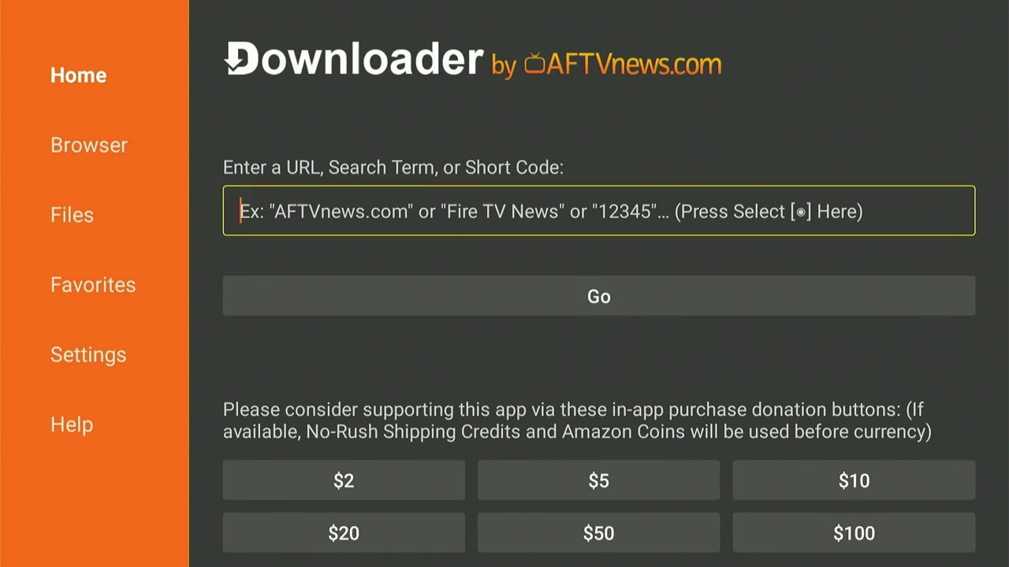
pyautogui.press('Return')
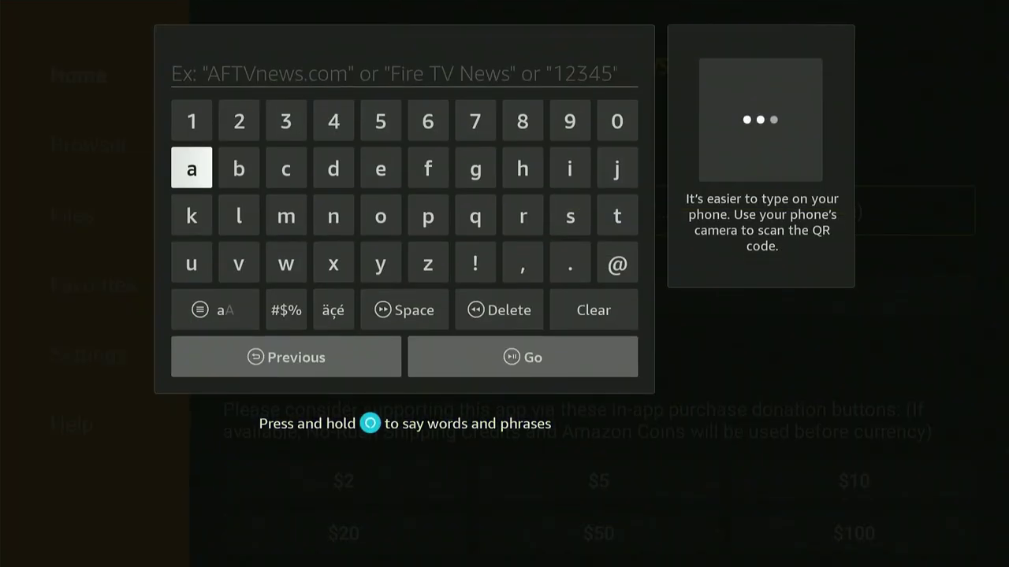
pyautogui.press('Up')
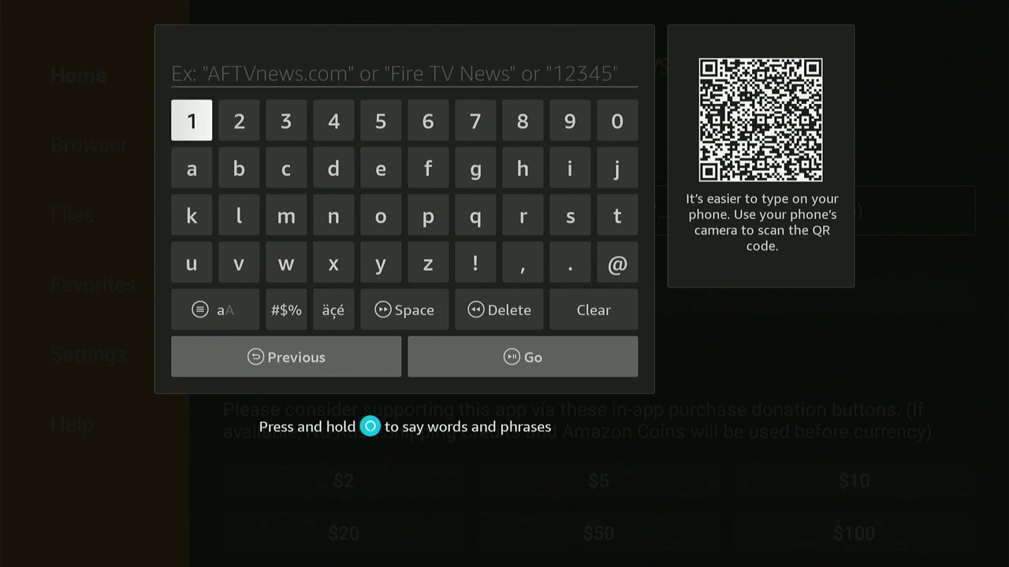
pyautogui.press('Return')
pyautogui.press('Right')
pyautogui.press('Right')
pyautogui.press('Right')
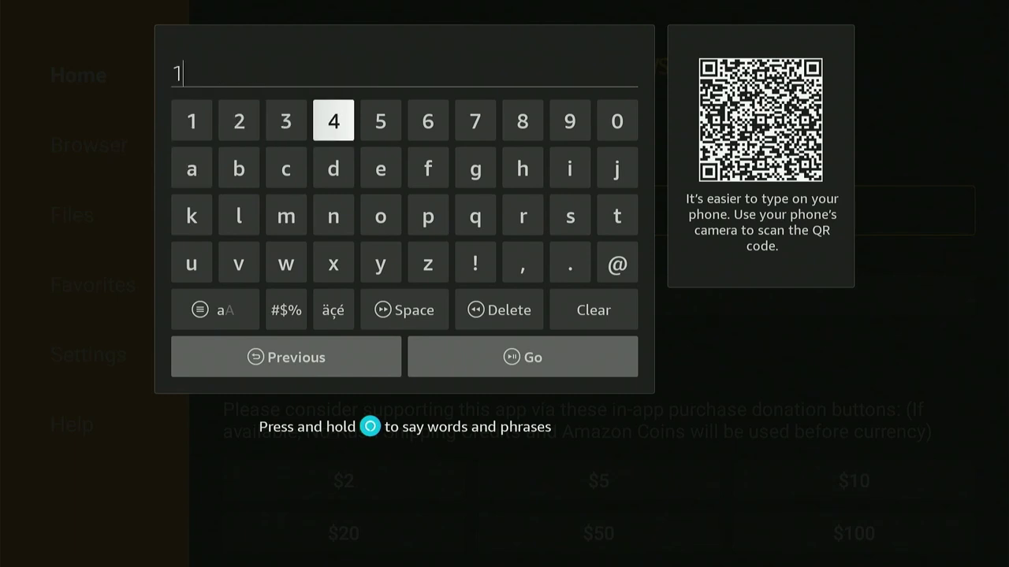
pyautogui.press('Right')
pyautogui.press('Right')
pyautogui.press('Right')
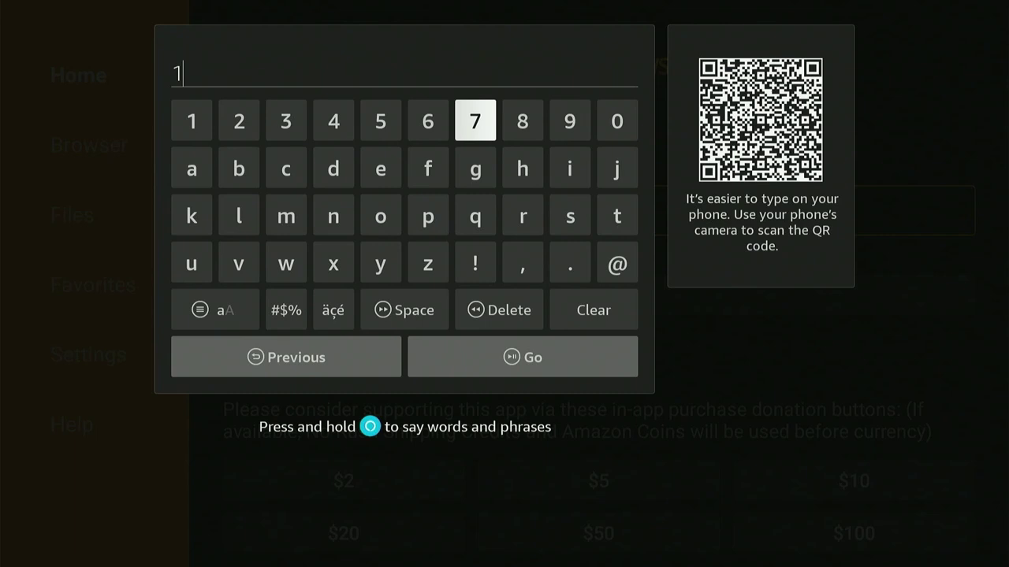
pyautogui.press('Return')
pyautogui.press('Right')
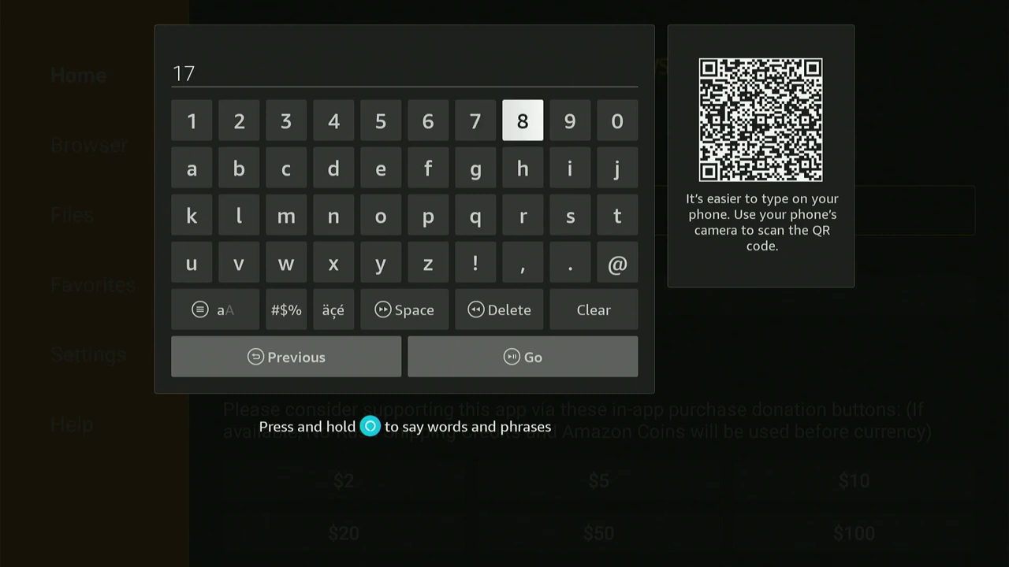
pyautogui.press('Right')
pyautogui.press('Return')
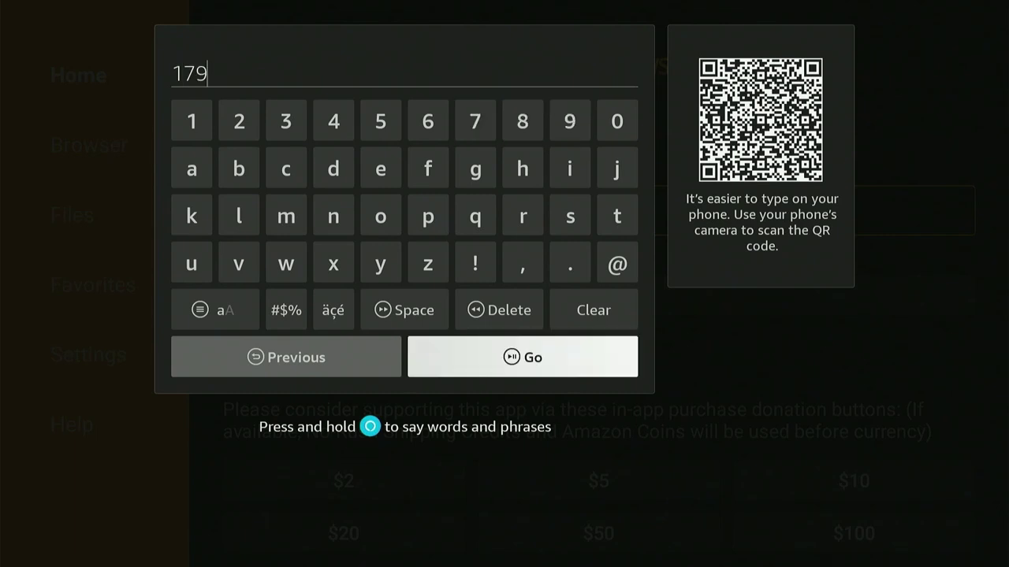
pyautogui.press('Left')
pyautogui.press('Right')
pyautogui.press('Up')
pyautogui.press('Up')
pyautogui.press('Up')
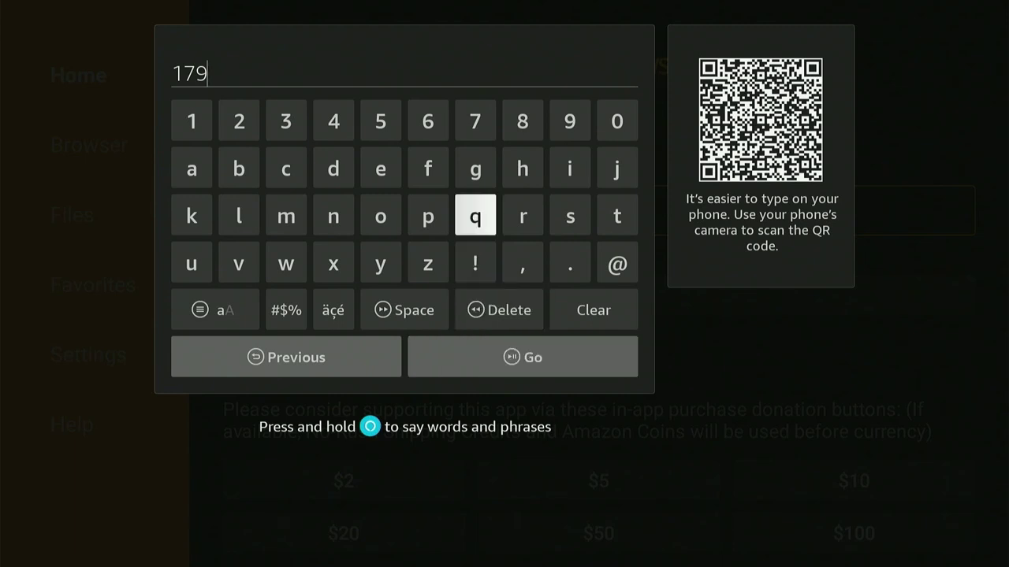
pyautogui.press('Up')
pyautogui.press('Up')
pyautogui.press('Left')
pyautogui.press('Return')
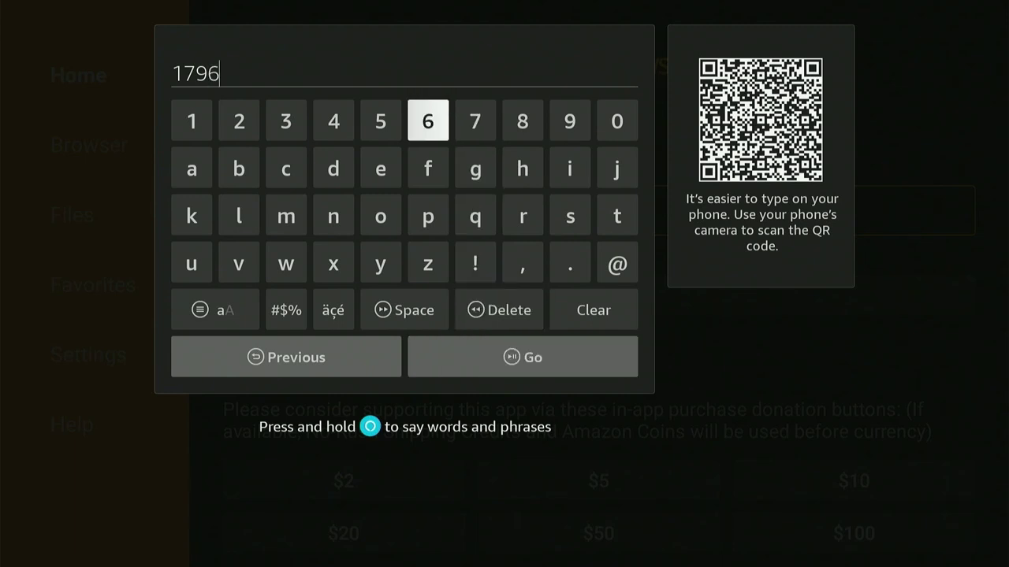
pyautogui.press('Left')
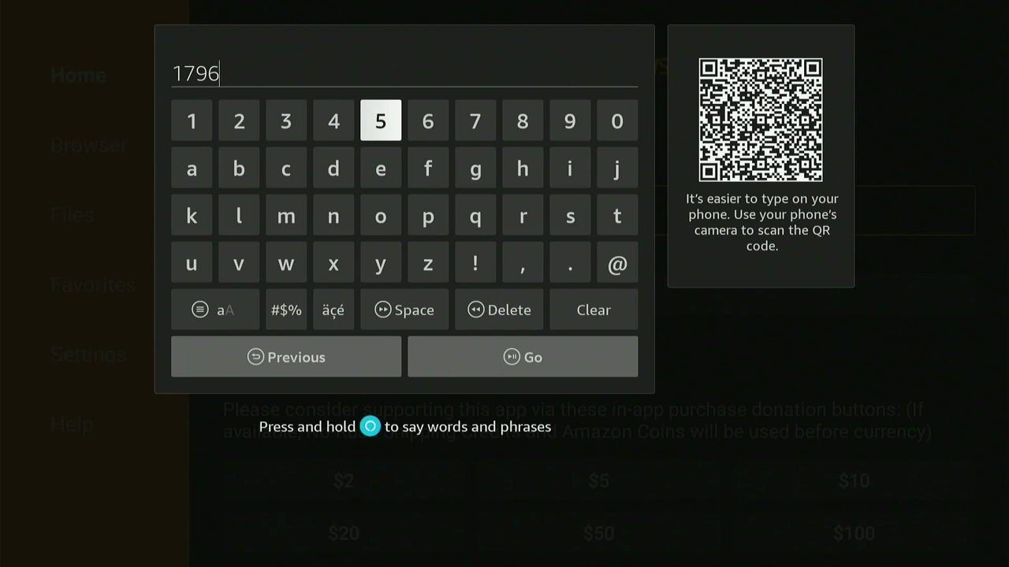
pyautogui.press('Right')
pyautogui.press('Right')
pyautogui.press('Right')
pyautogui.press('Return')
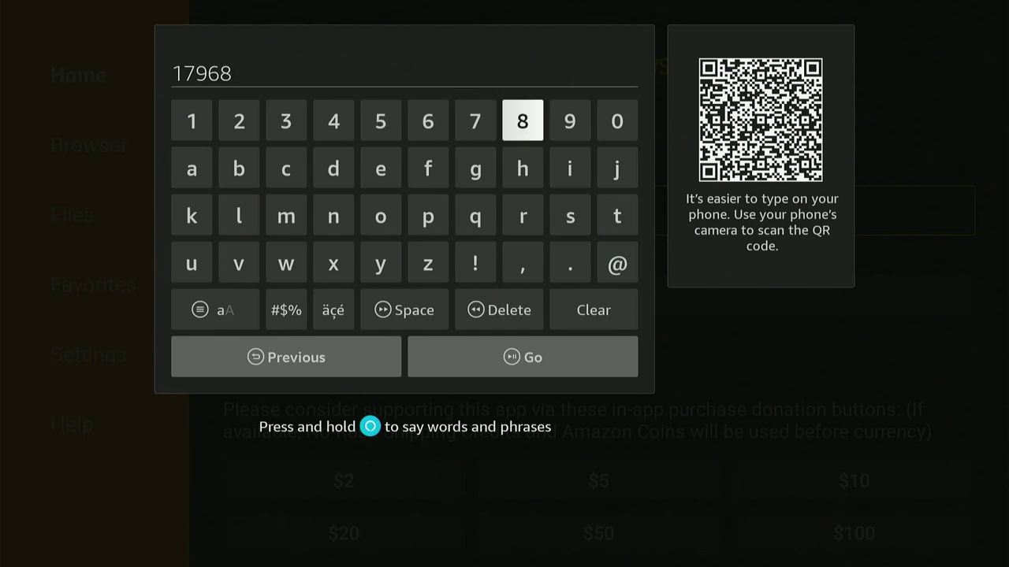
pyautogui.press('Left')
pyautogui.press('Left')
pyautogui.press('Left')
pyautogui.press('Left')
pyautogui.press('Left')
pyautogui.press('Return')
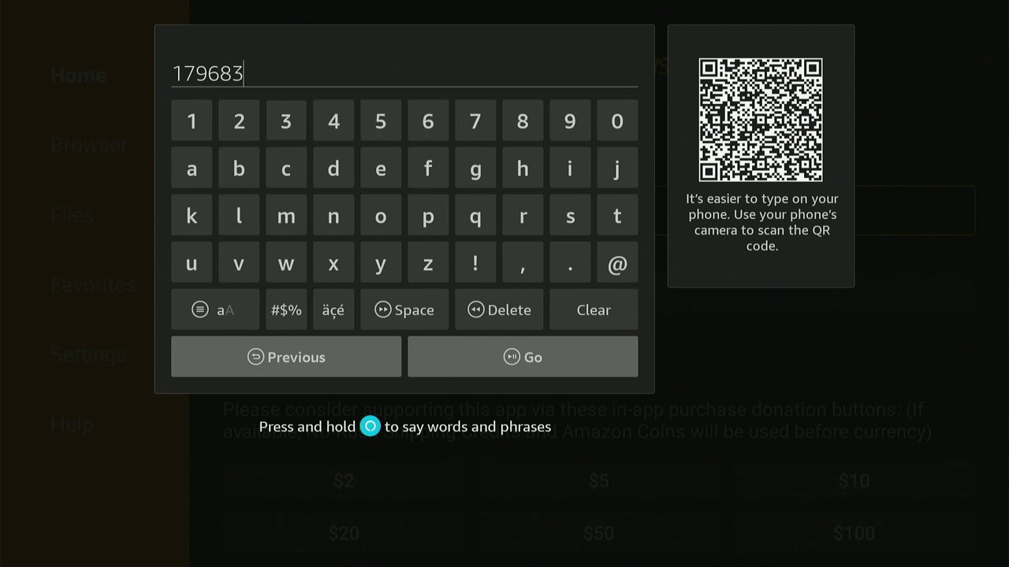
pyautogui.press('Down')
pyautogui.press('Down')
pyautogui.press('Down')
pyautogui.press('Down')
pyautogui.press('Down')
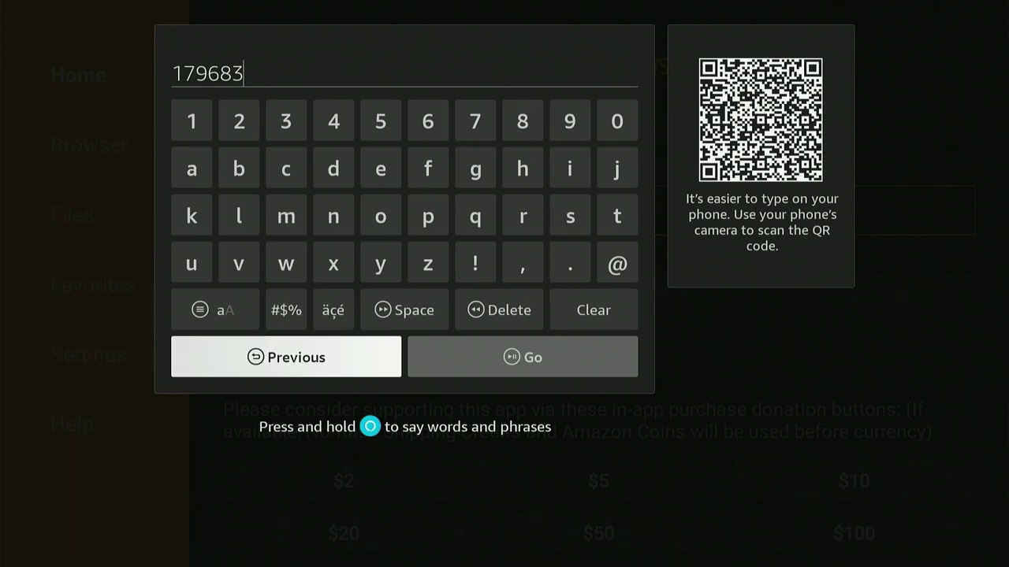
pyautogui.press('Right')
# - Submit code 179683 to fetch signMagisTV_DOWN-2.apk, then delete the downloaded APK
pyautogui.press('Return')
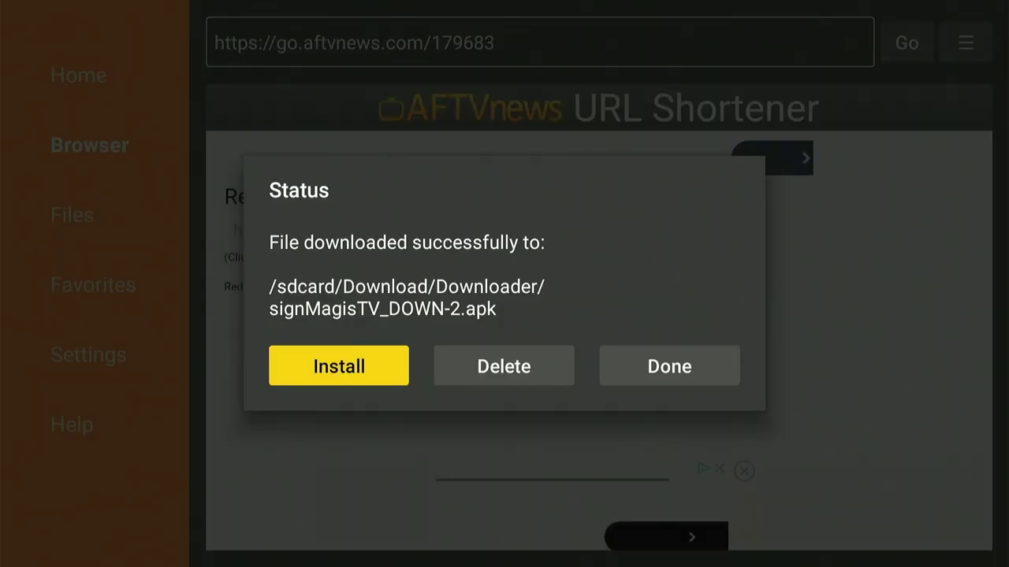
pyautogui.press('Right')
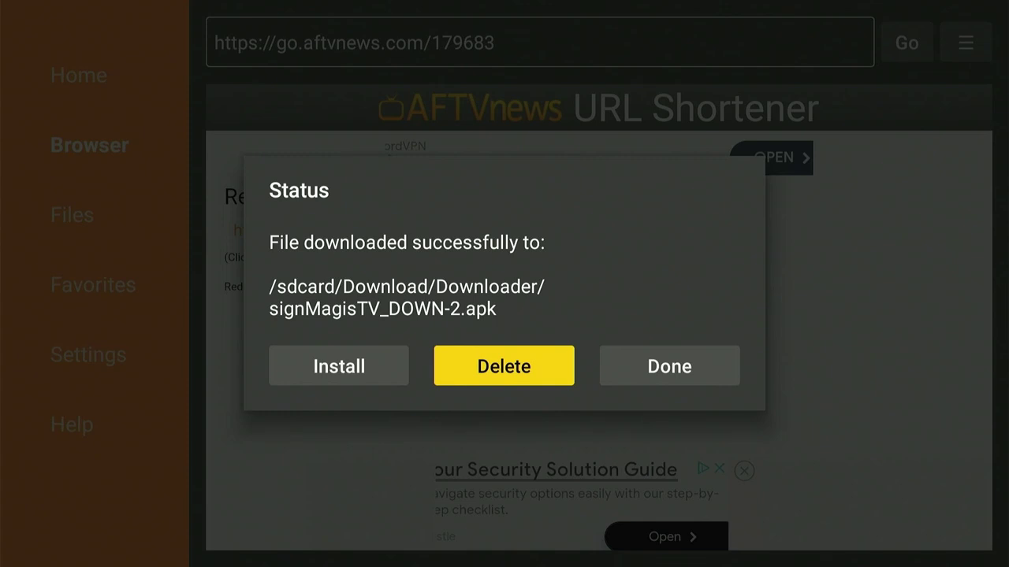
pyautogui.press('Return')
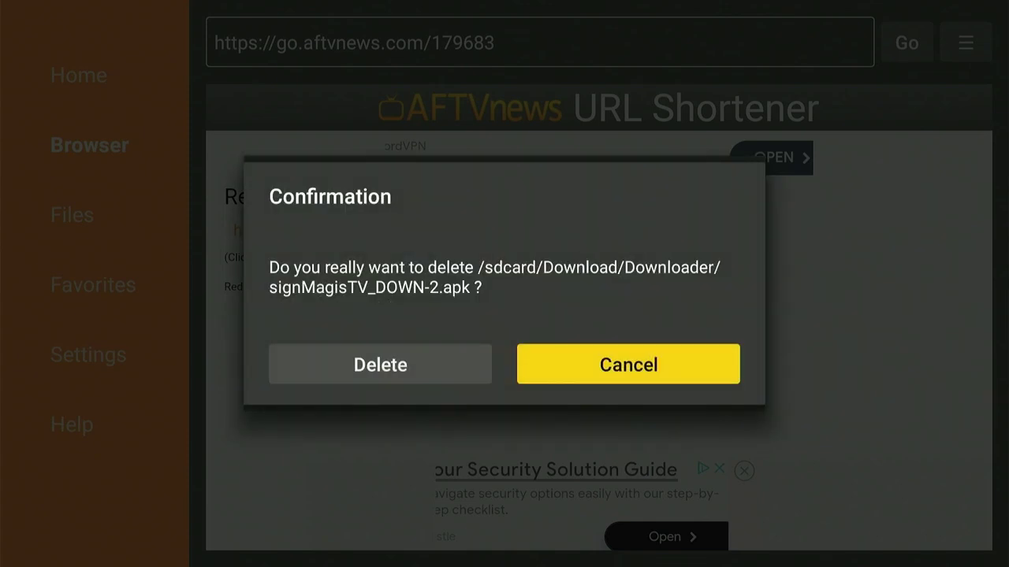
pyautogui.press('Left')
pyautogui.press('Return')
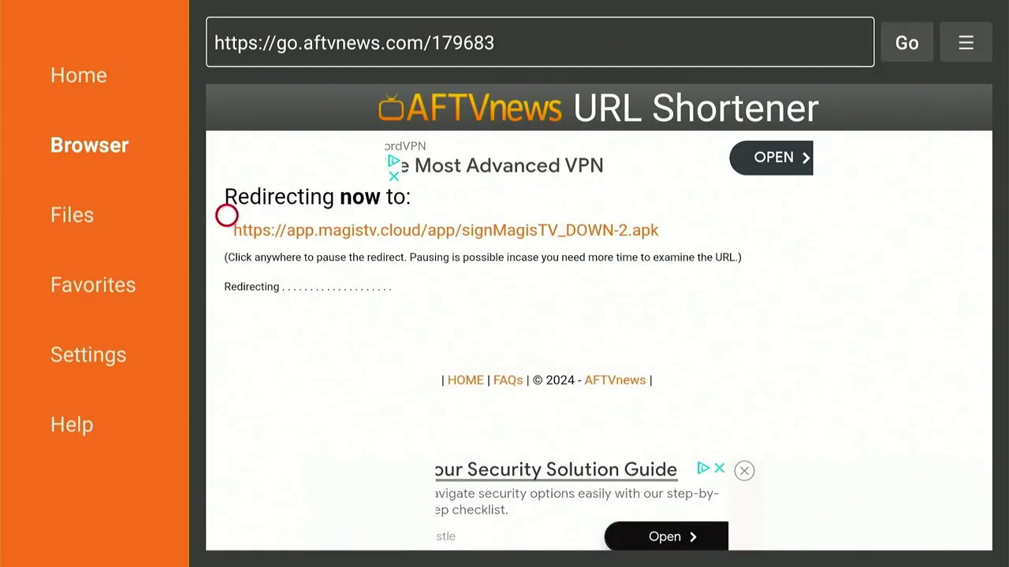
pyautogui.press('Left')
# - Exit Downloader back to the Your Apps & Channels grid
pyautogui.press('Return')
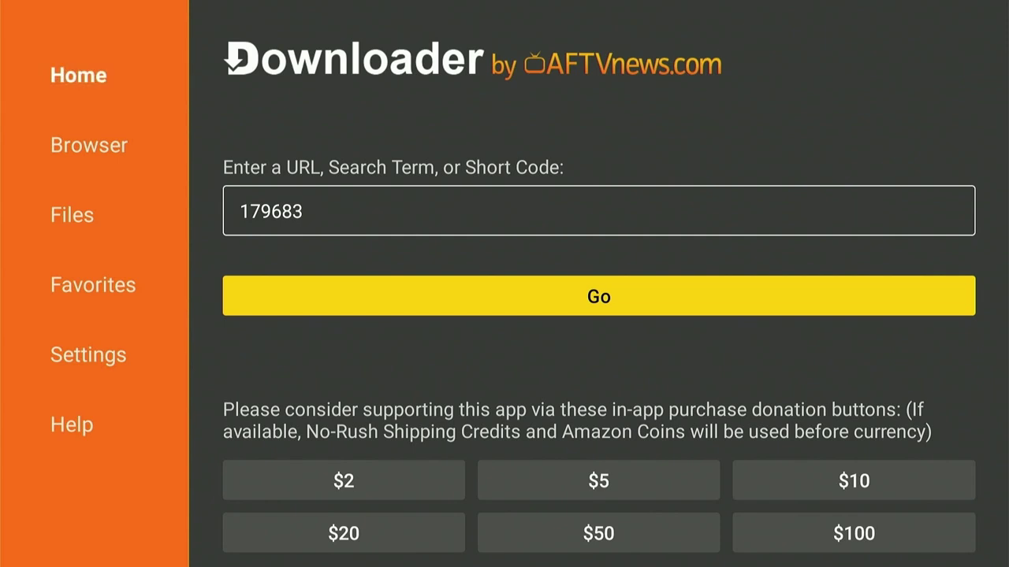
pyautogui.press('Escape')
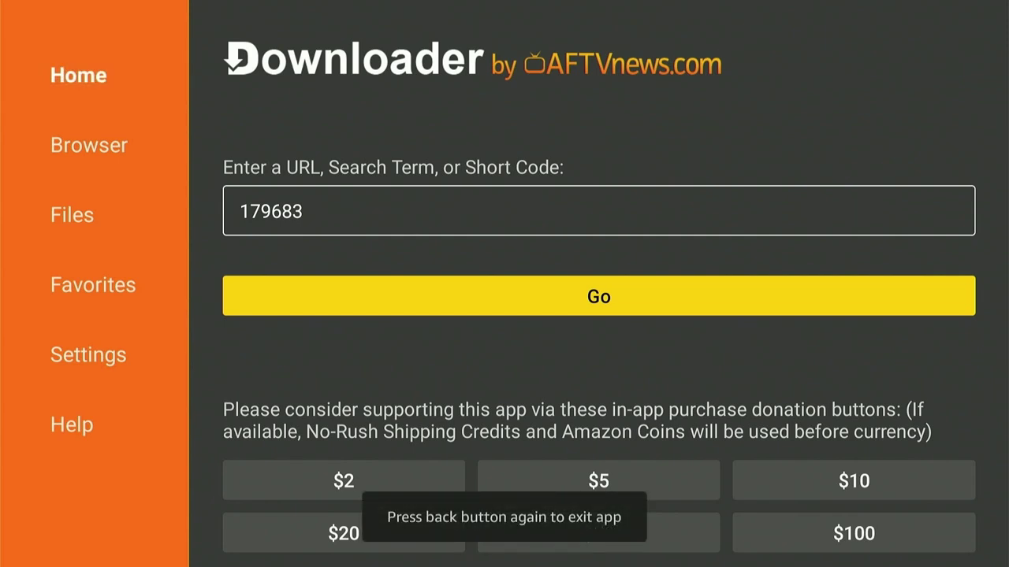
pyautogui.press('Escape')
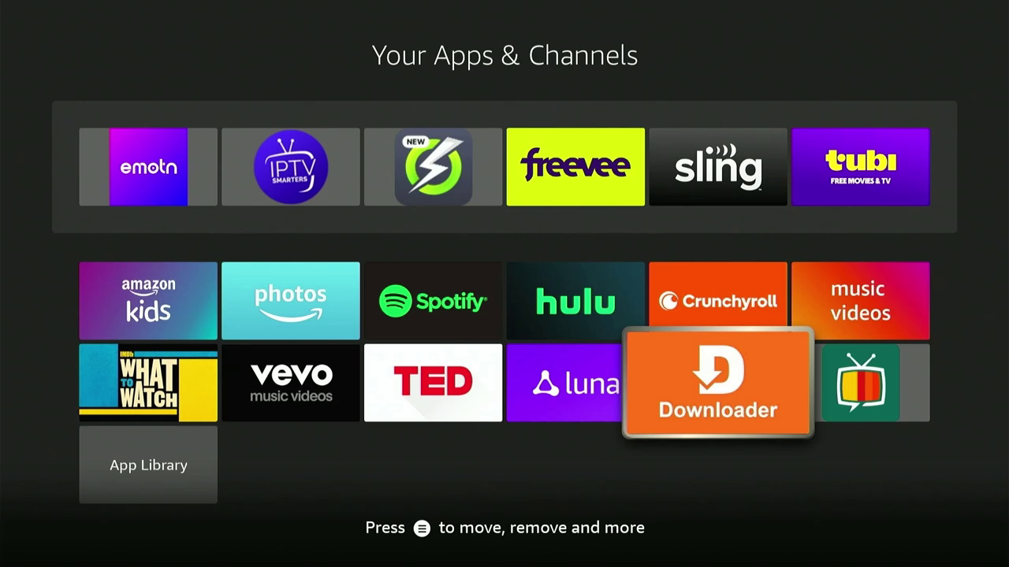
# - Browse the installed apps grid, then return to the Fire TV home screen
pyautogui.press('Up')
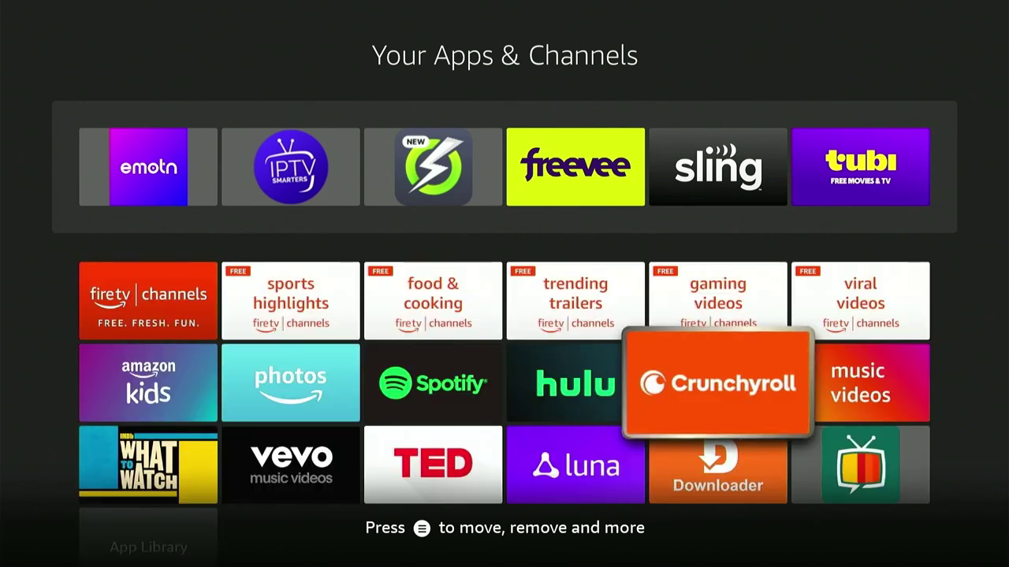
pyautogui.press('Up')
pyautogui.press('Up')
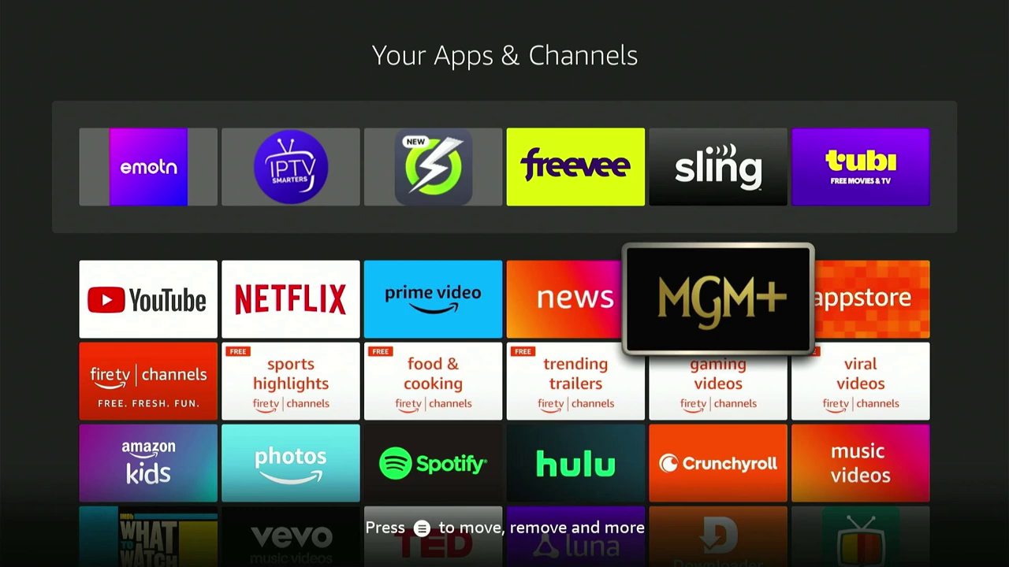
pyautogui.press('Down')
pyautogui.press('Down')
pyautogui.press('Down')
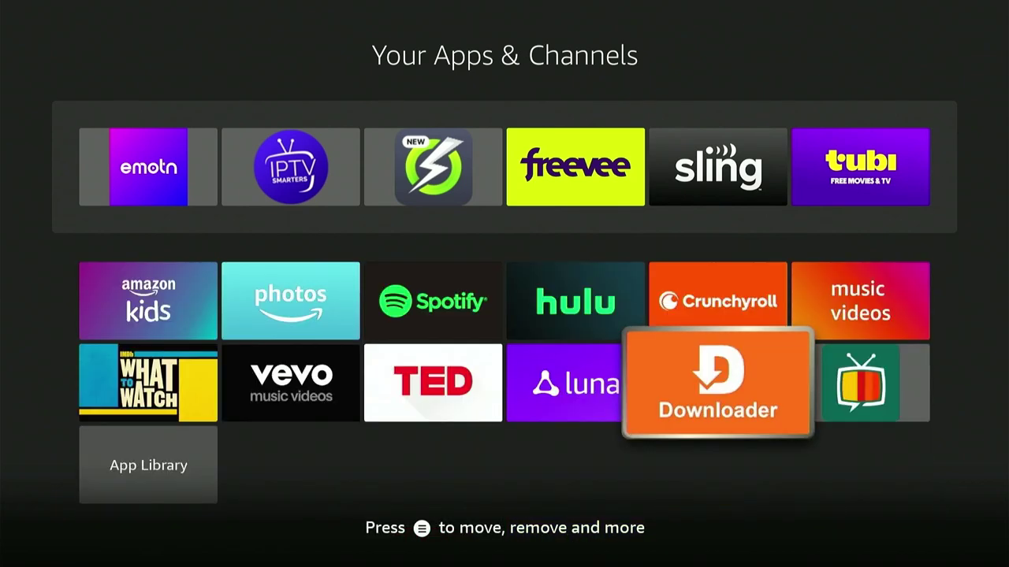
pyautogui.press('Left')
pyautogui.press('Left')
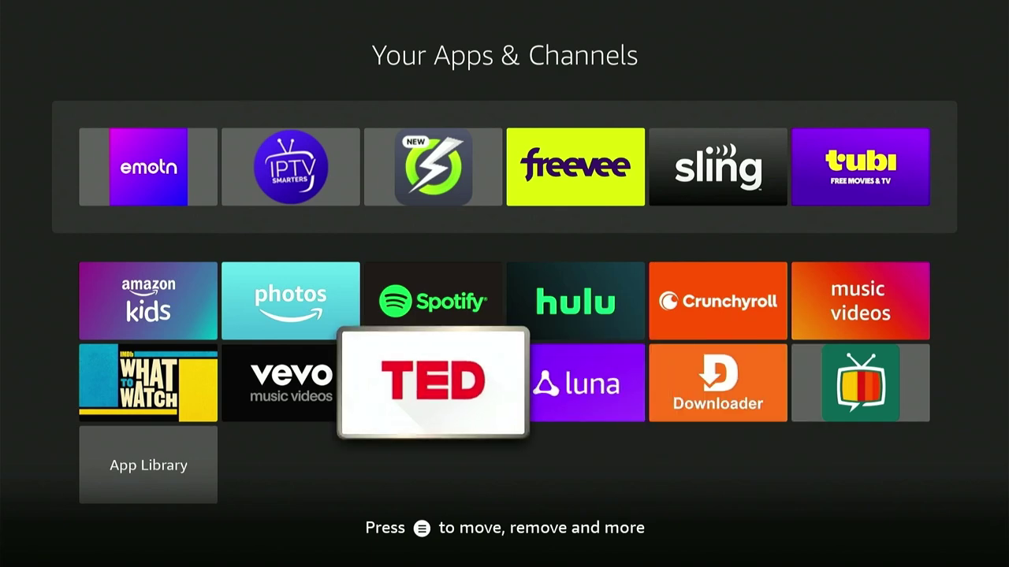
pyautogui.press('Left')
pyautogui.press('Left')
pyautogui.press('Right')
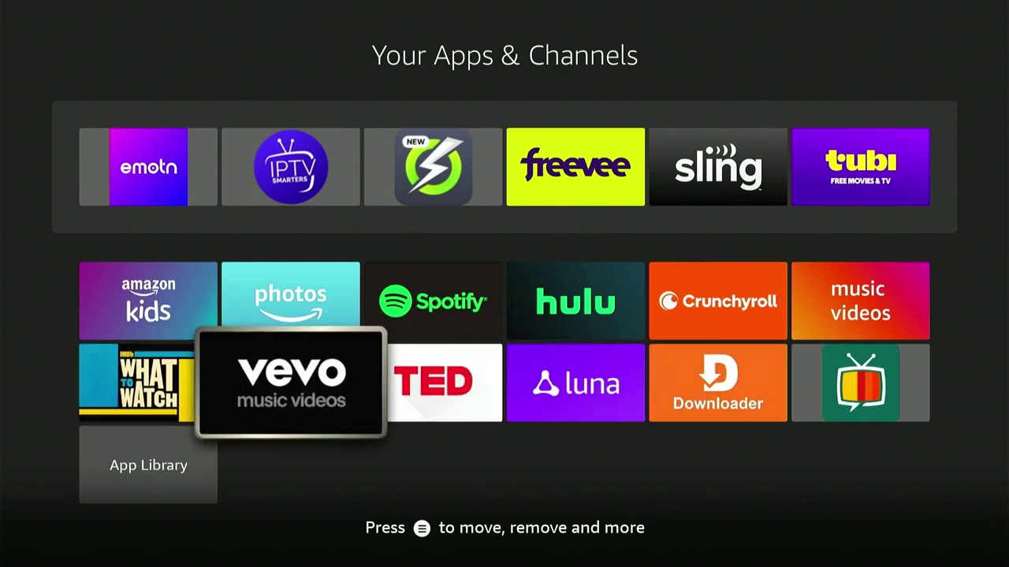
pyautogui.press('Right')
pyautogui.press('Right')
pyautogui.press('Up')
pyautogui.press('Up')
pyautogui.press('Up')
pyautogui.press('Up')
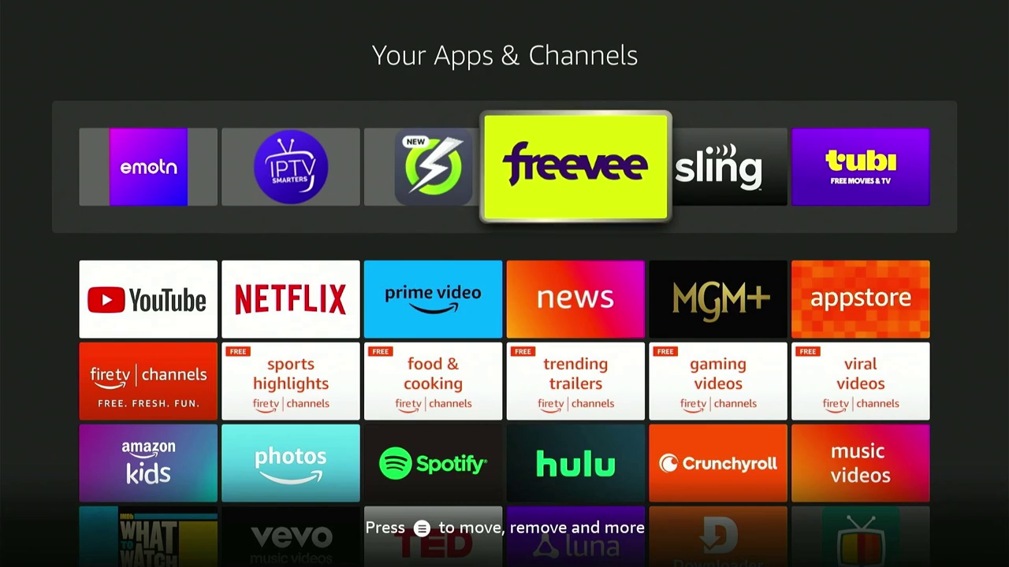
pyautogui.press('Home')
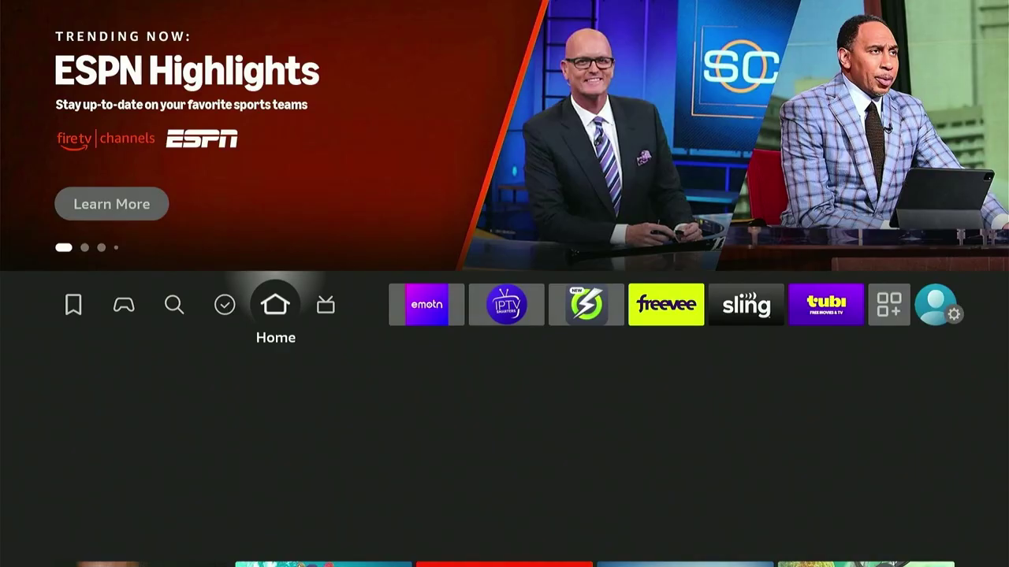
pyautogui.press('Right')
pyautogui.press('Right')
pyautogui.press('Right')
pyautogui.press('Right')
pyautogui.press('Right')
pyautogui.press('Right')
pyautogui.press('Right')
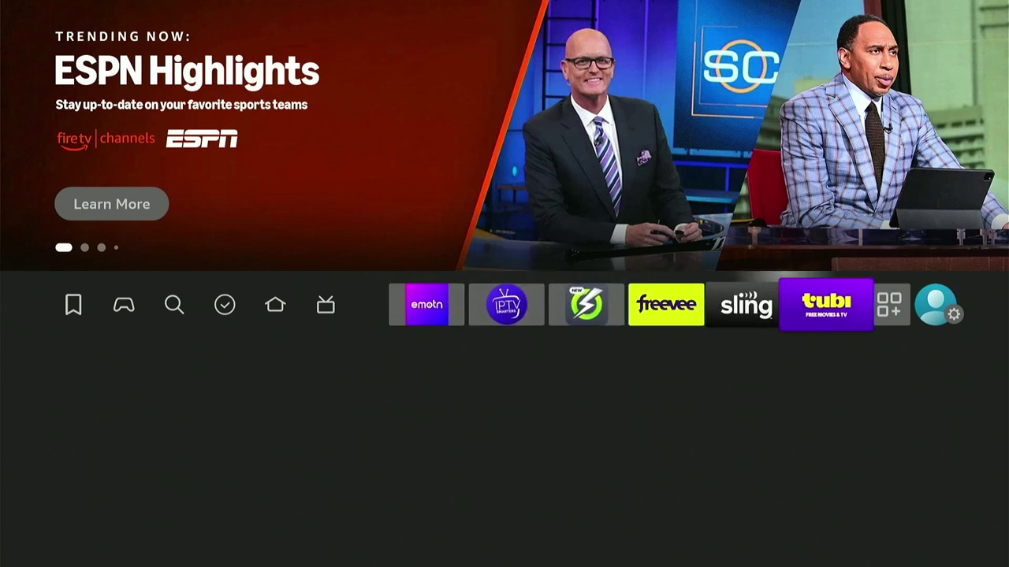
pyautogui.press('Right')
pyautogui.press('Right')
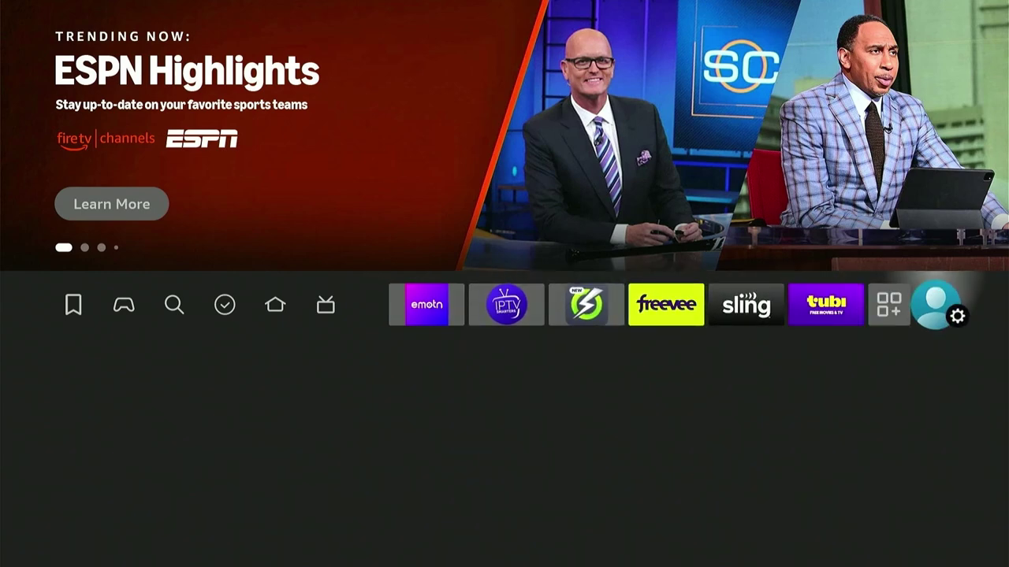
# - Go to Settings > Applications > Manage Installed Applications and scroll down to MAGIS
pyautogui.press('Down')
pyautogui.press('Down')
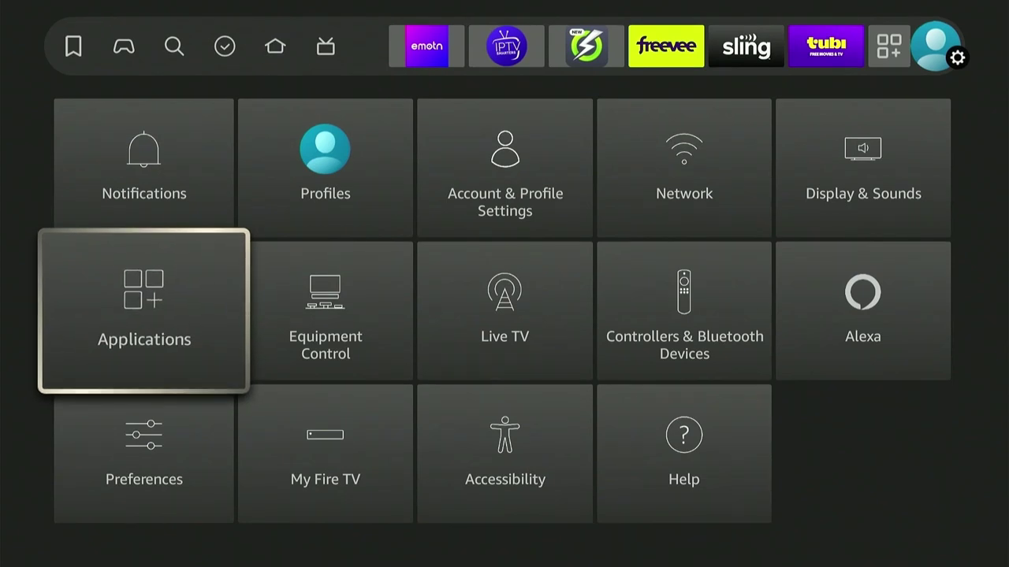
pyautogui.press('Return')
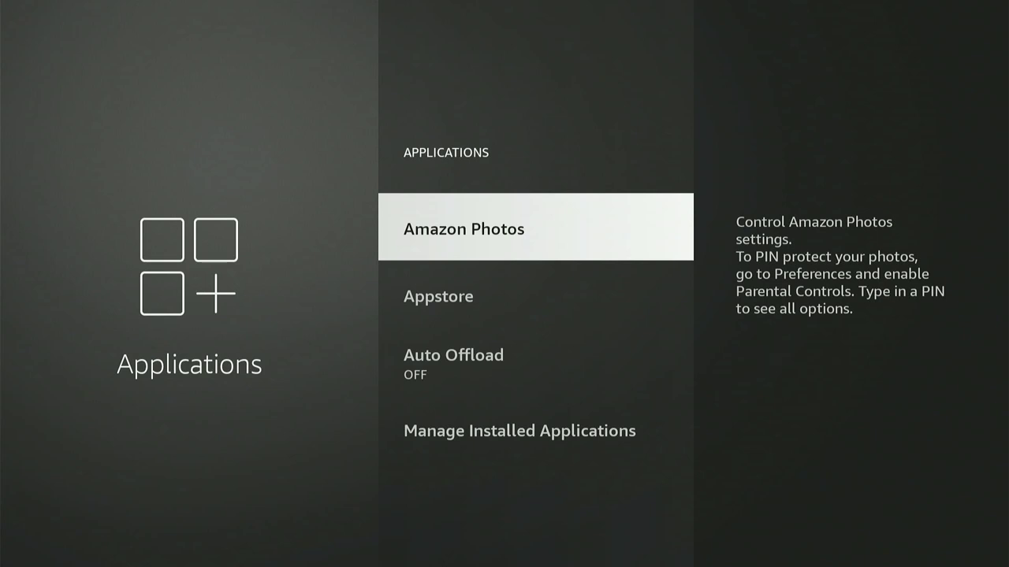
pyautogui.press('Down')
pyautogui.press('Down')
pyautogui.press('Down')
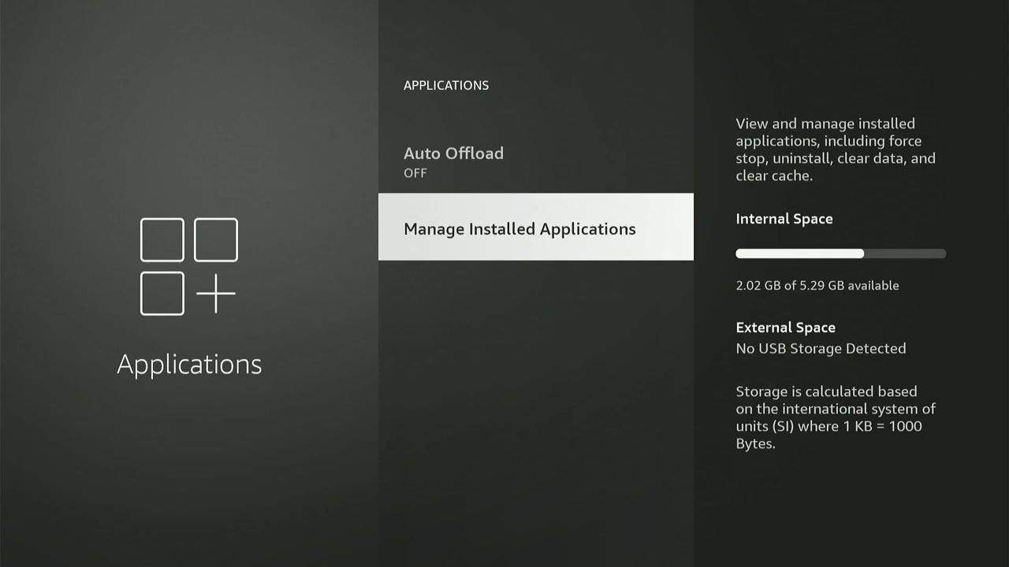
pyautogui.press('Return')
pyautogui.press('Down')
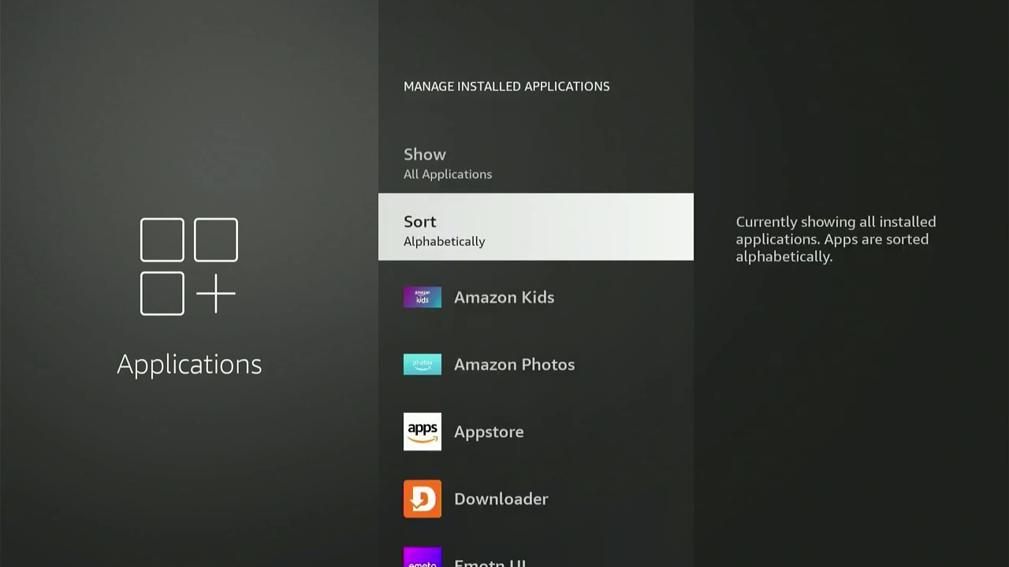
pyautogui.press('Down')
pyautogui.press('Down')
pyautogui.press('Down')
pyautogui.press('Down')
pyautogui.press('Down')
pyautogui.press('Down')
pyautogui.press('Down')
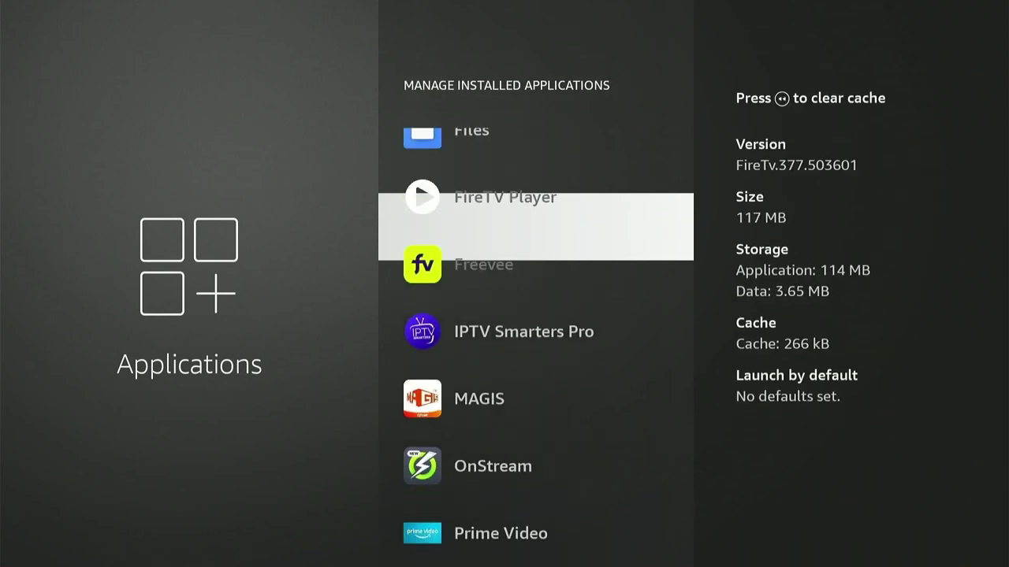
pyautogui.press('Down')
pyautogui.press('Down')
pyautogui.press('Down')
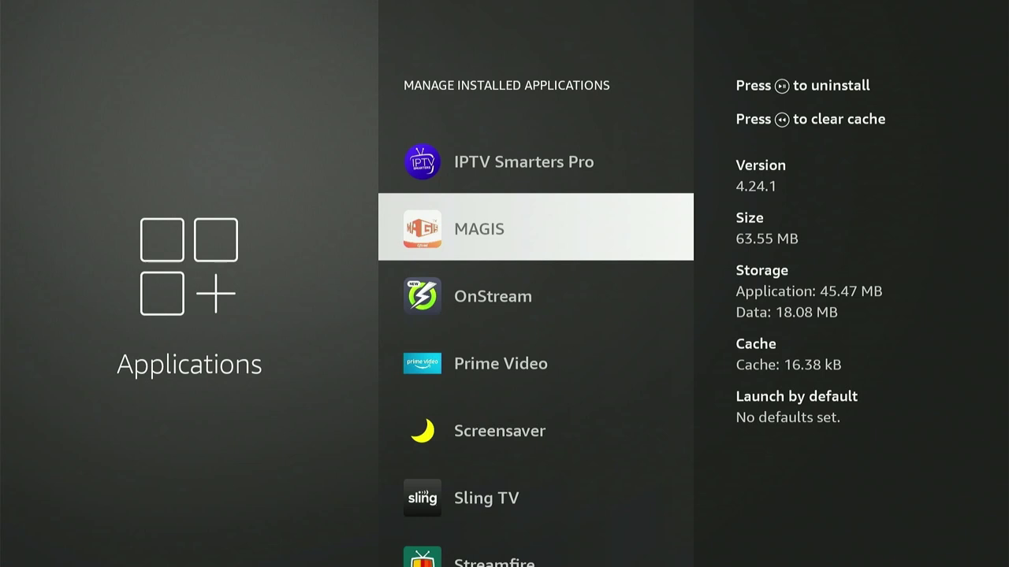
# - Choose Launch application on the MAGIS page, then Allow the storage permission prompt
pyautogui.press('Return')
pyautogui.press('Down')
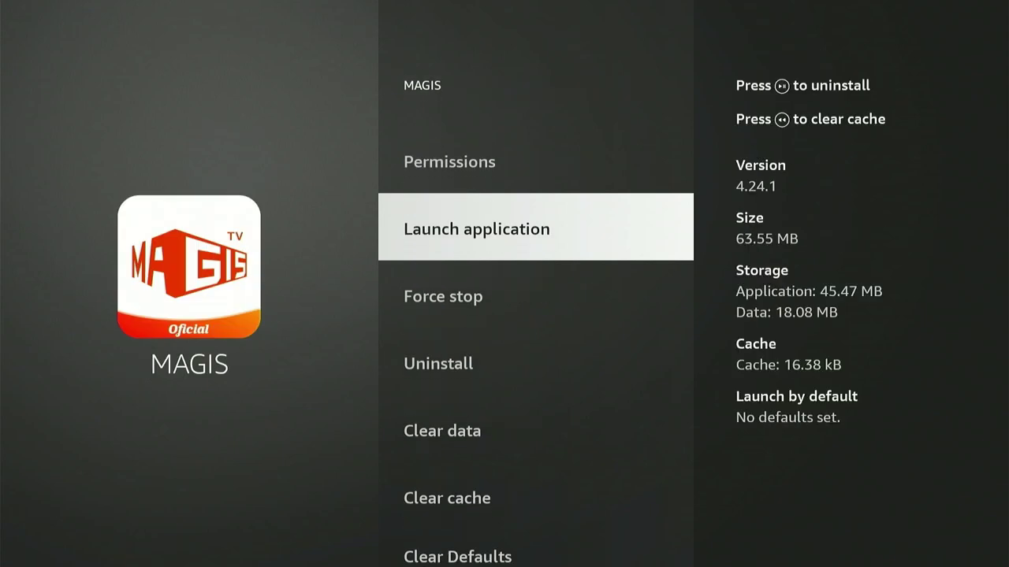
pyautogui.press('Return')
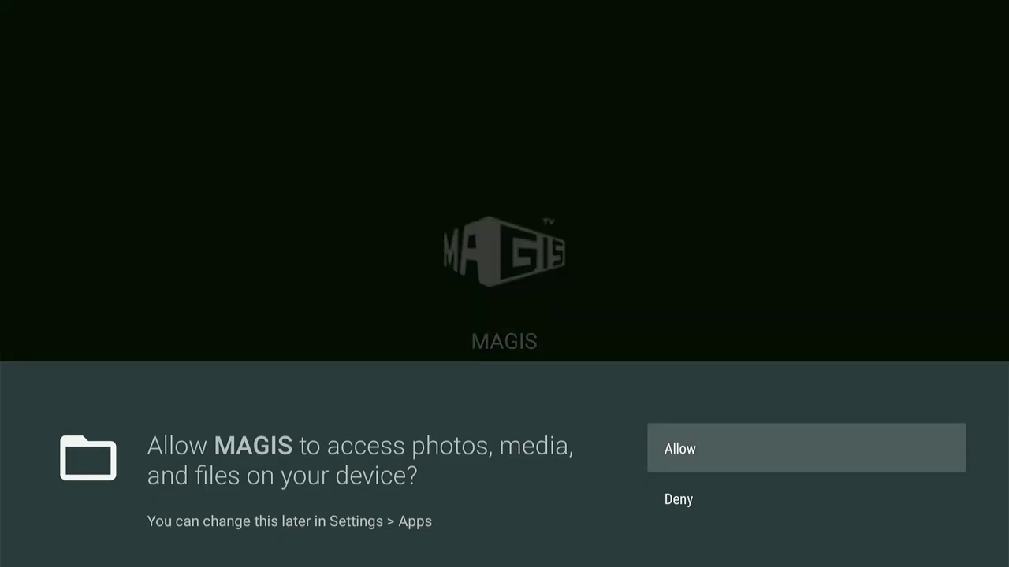
pyautogui.press('Return')
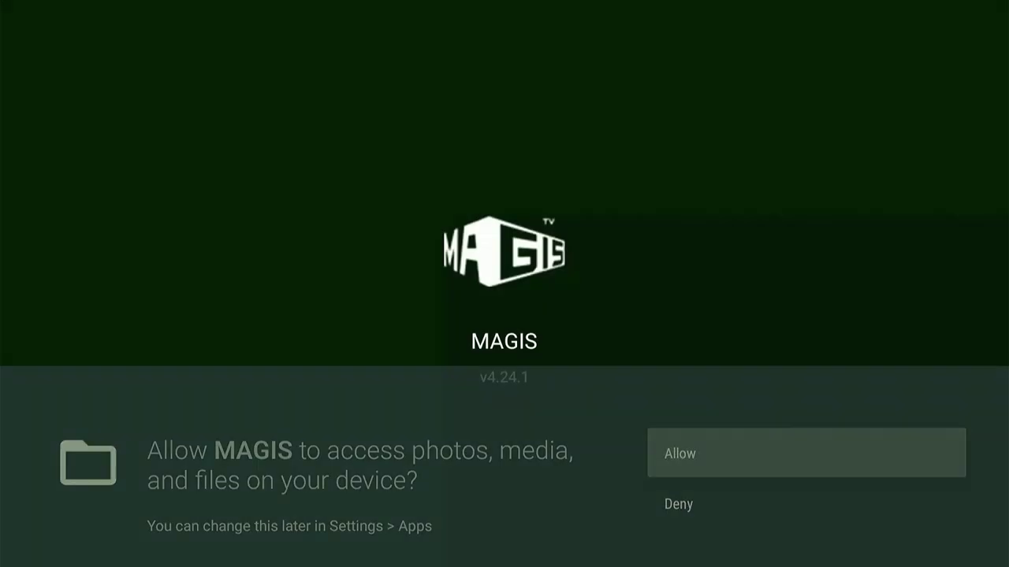